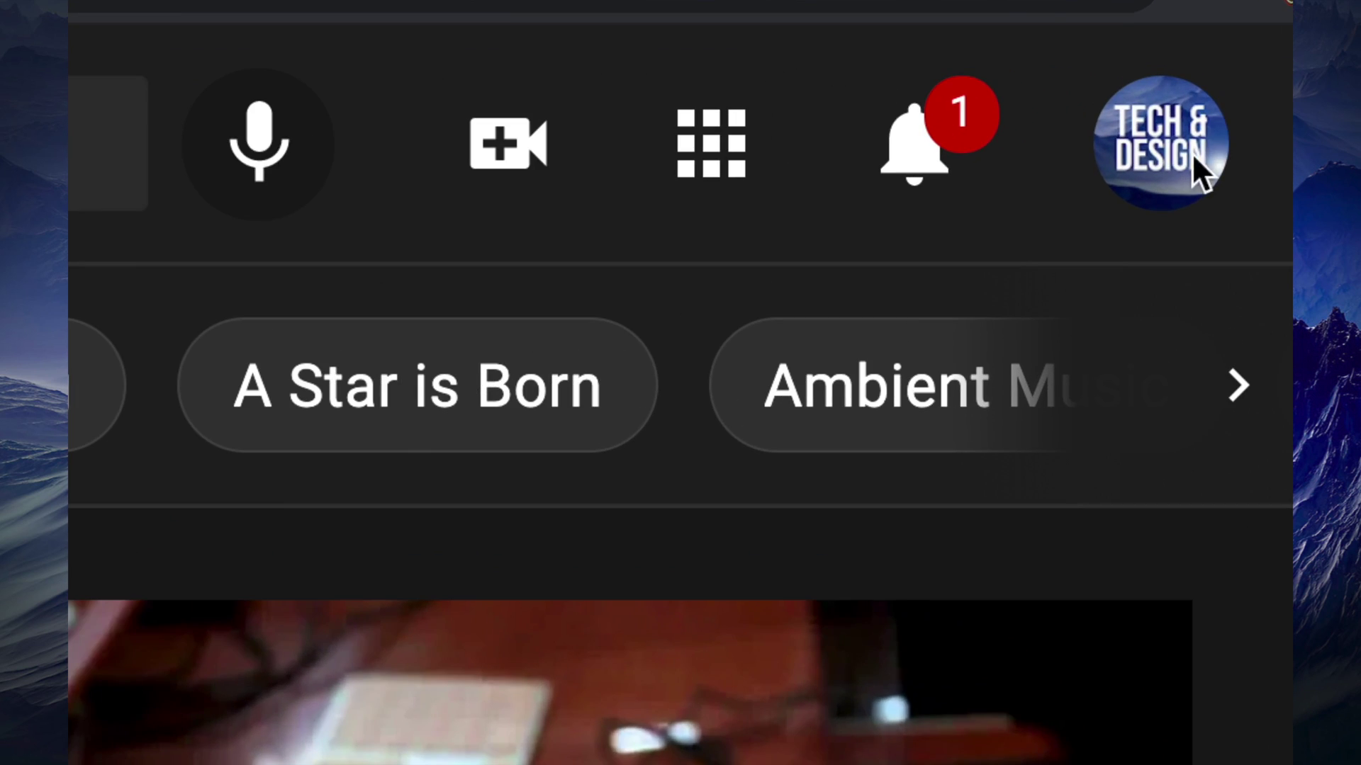
Open the Tech & Design channel's account menu to reach YouTube Studio
click(1165, 172)
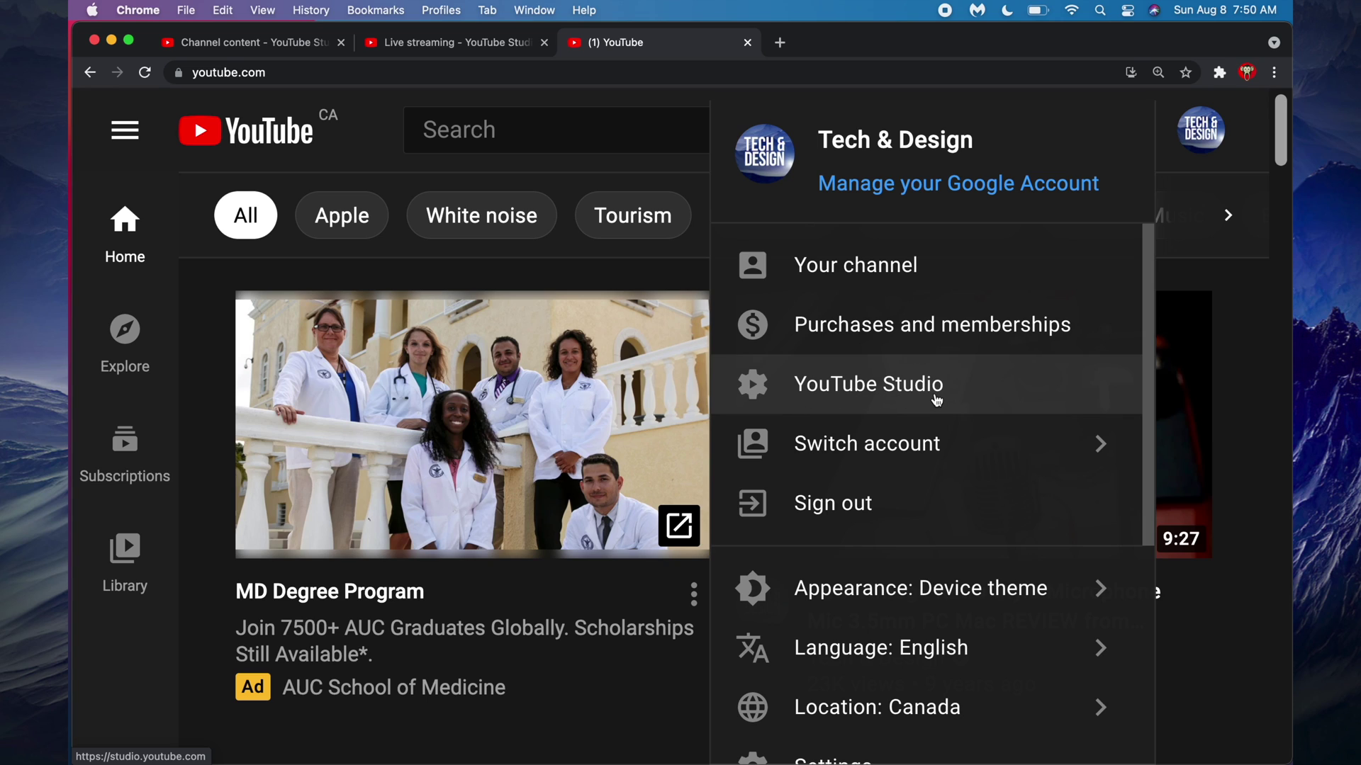
Enter YouTube Studio and open the live streaming page via Go live
click(935, 398)
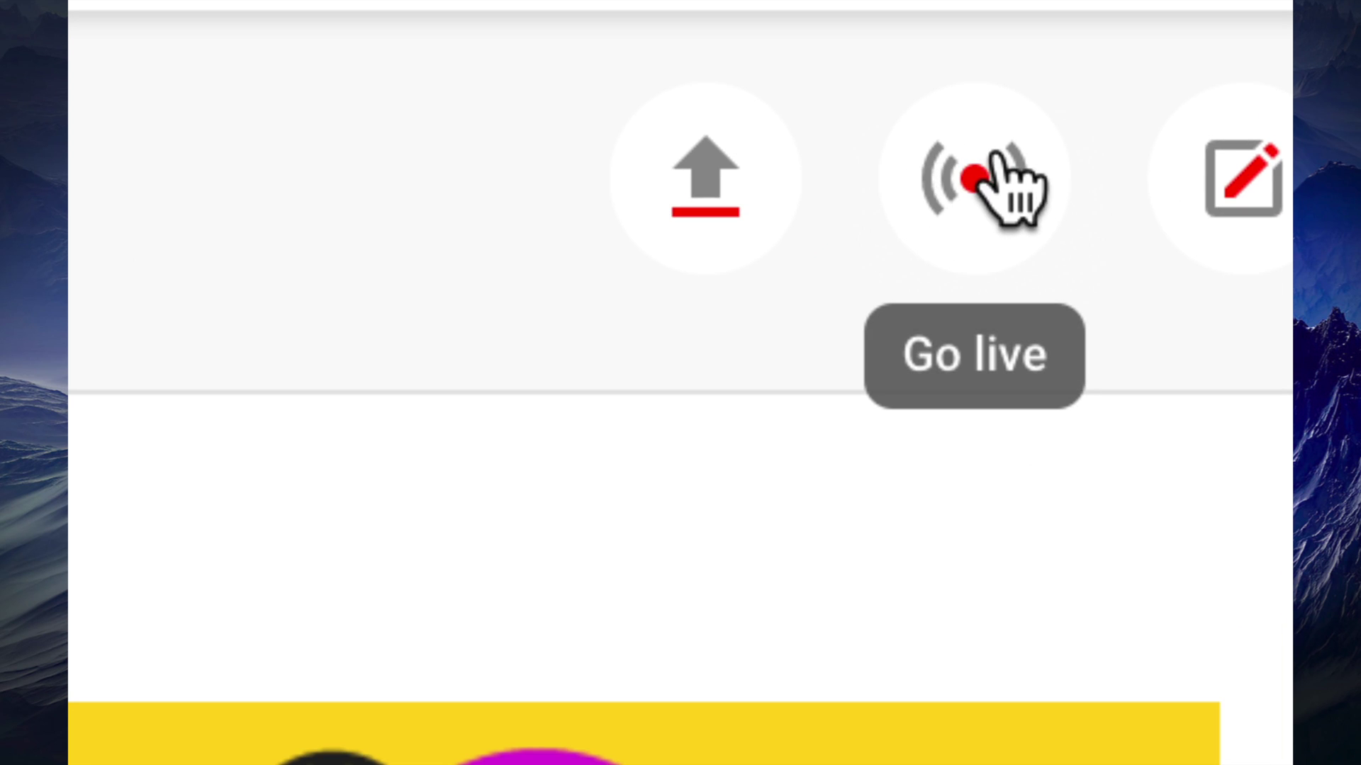
click(979, 178)
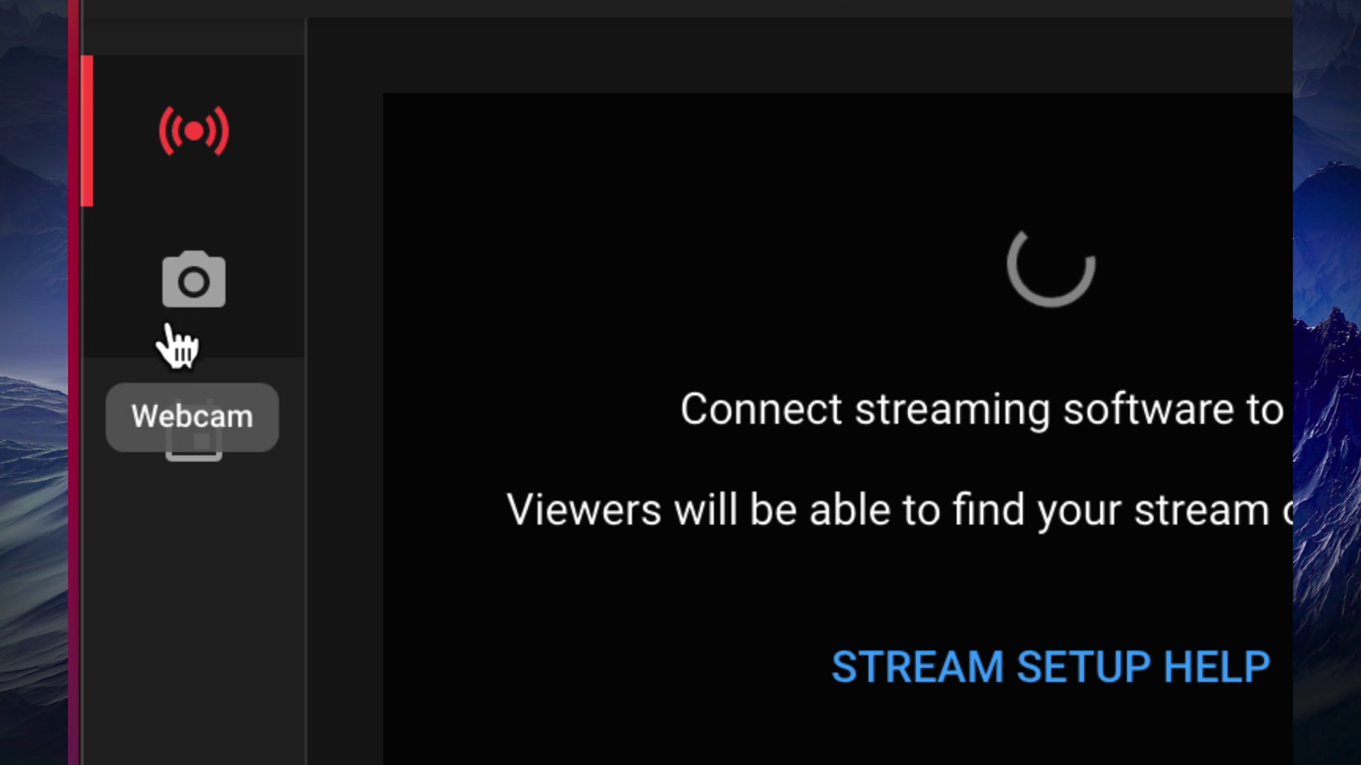
From the empty Manage streams list, start scheduling a new stream
click(213, 447)
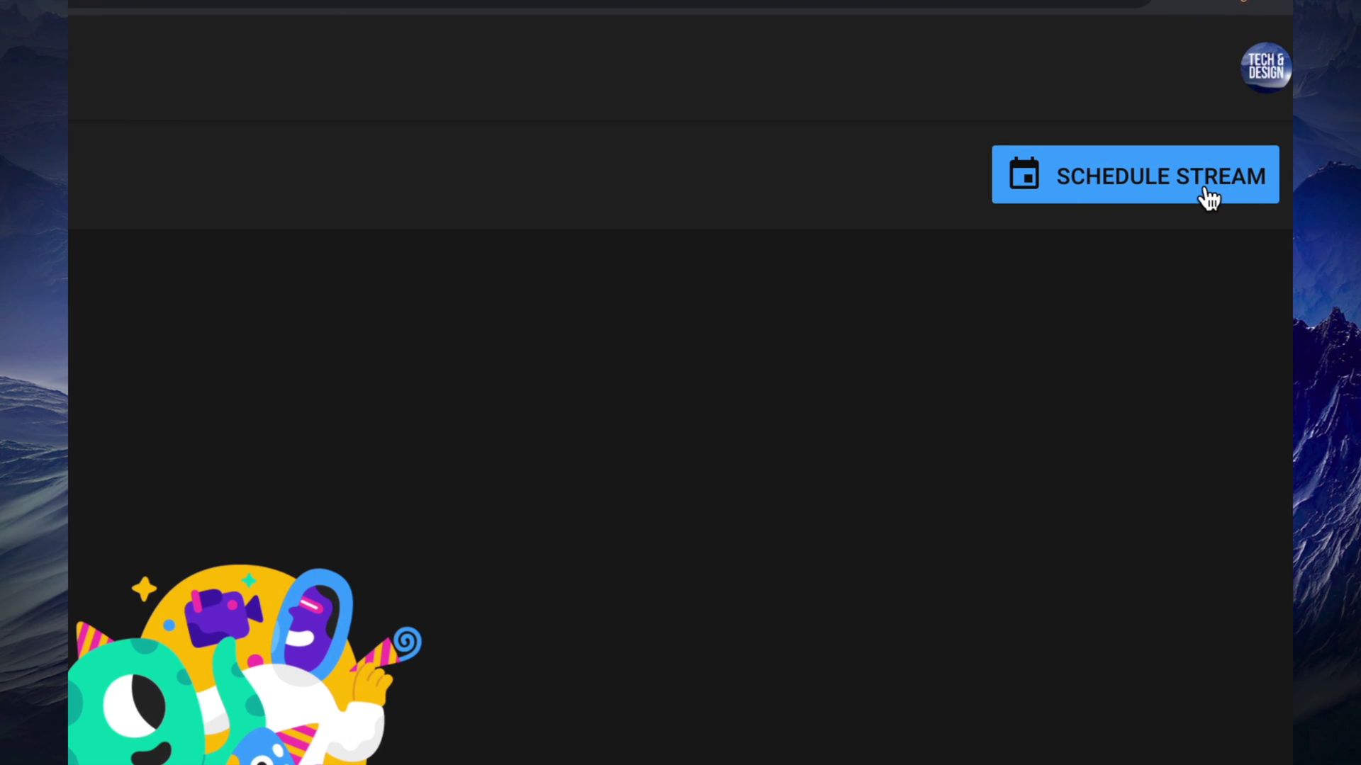
click(1210, 196)
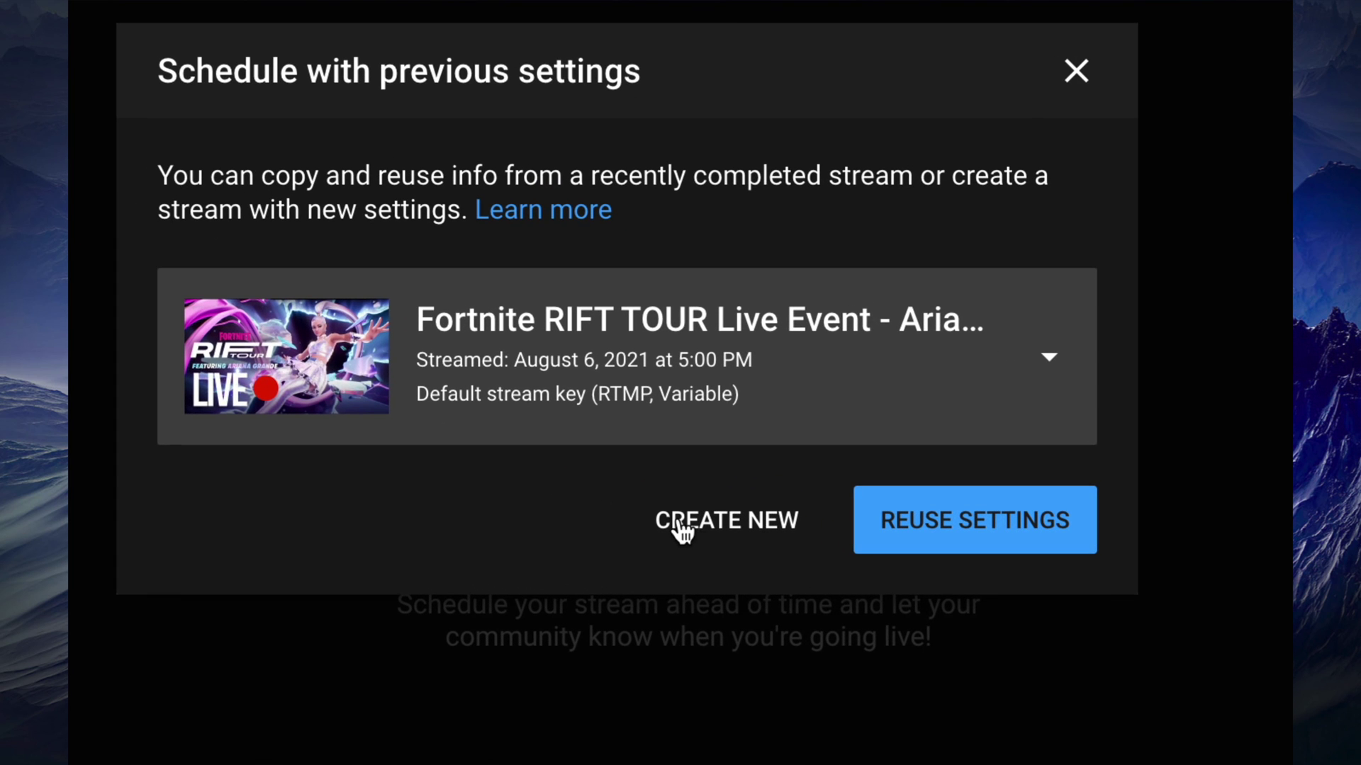
Create a stream with fresh settings and set its visibility to Public
click(707, 531)
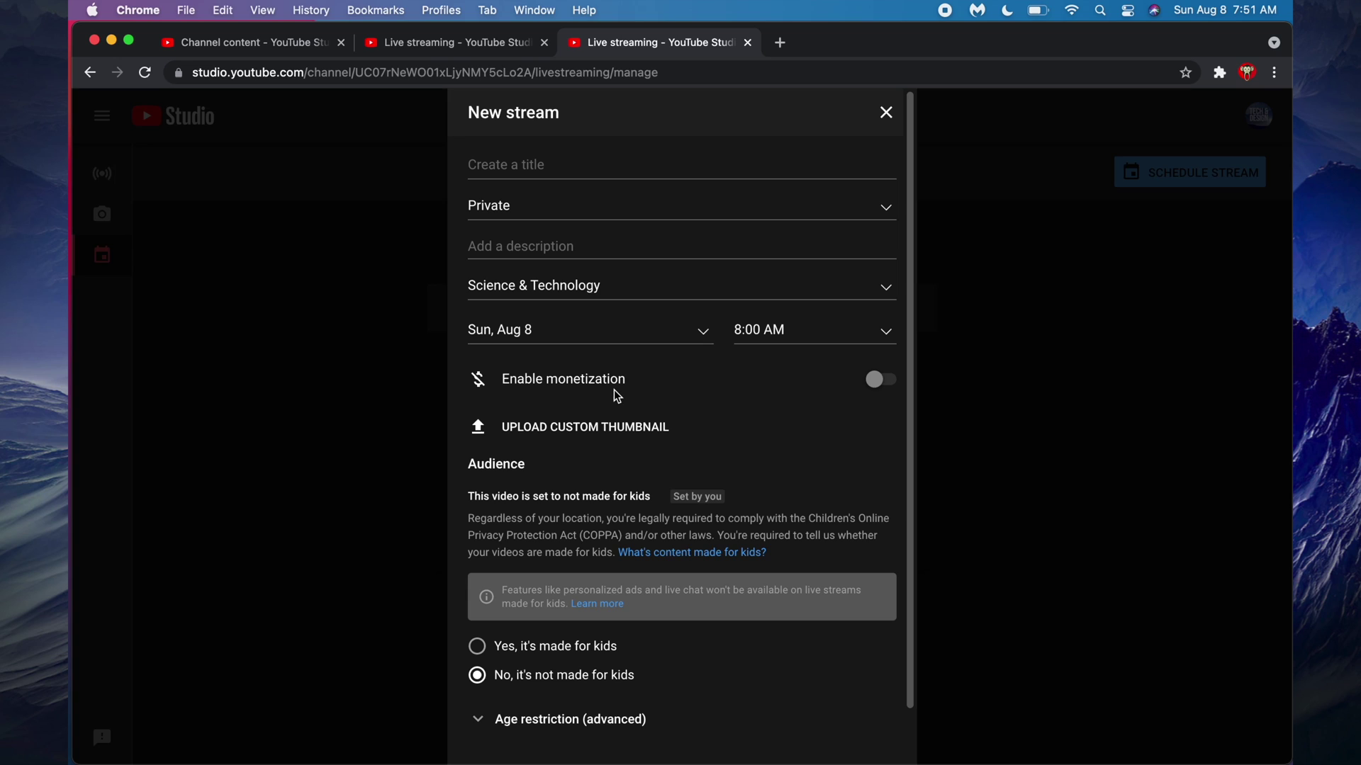
click(551, 203)
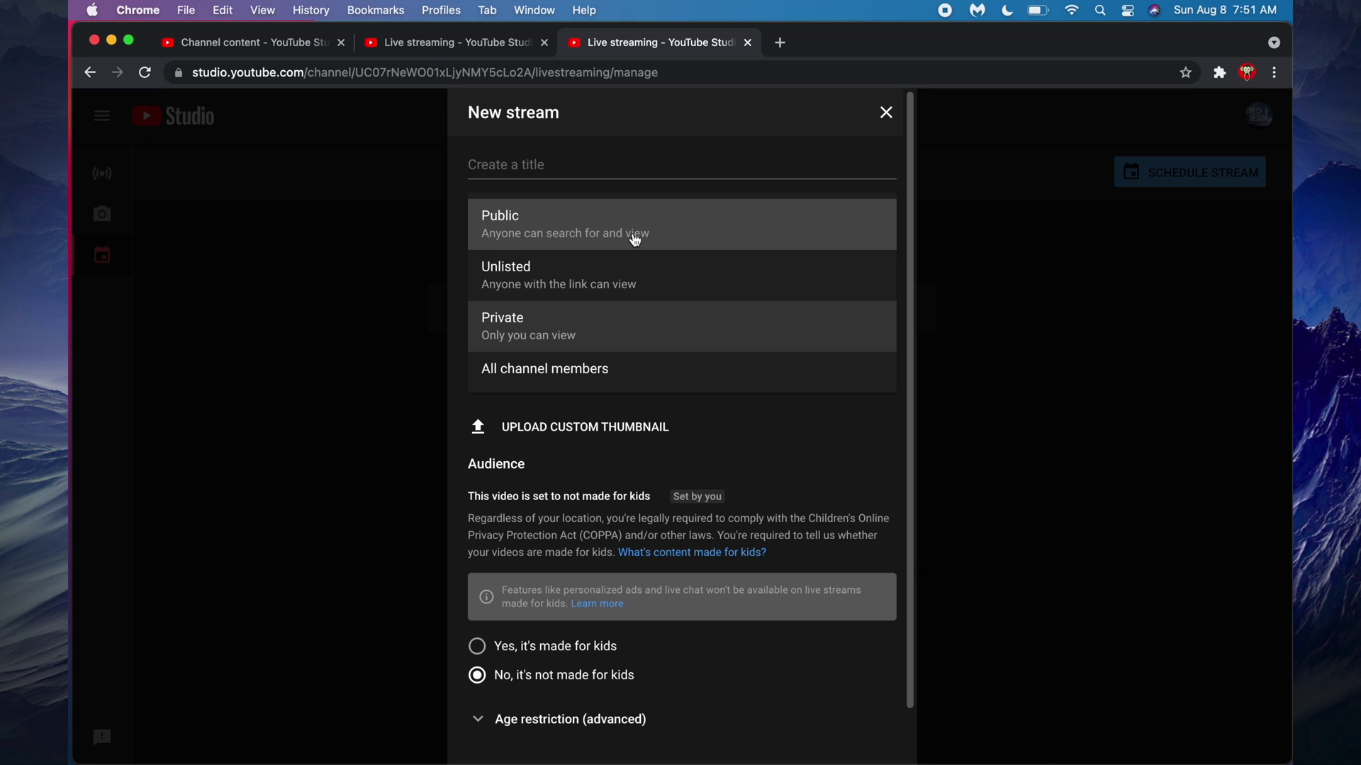
click(720, 326)
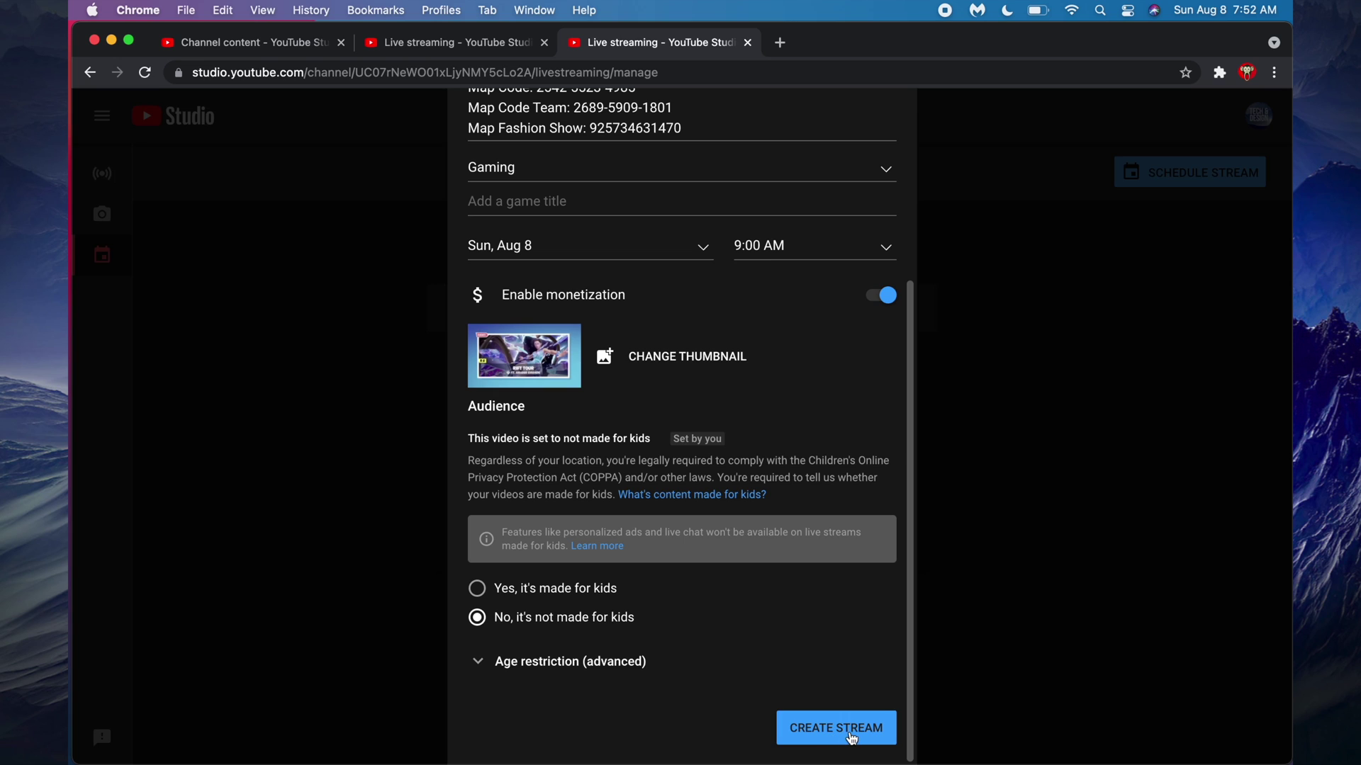
scroll(803, 696, up, 5)
scroll(805, 697, up, 3)
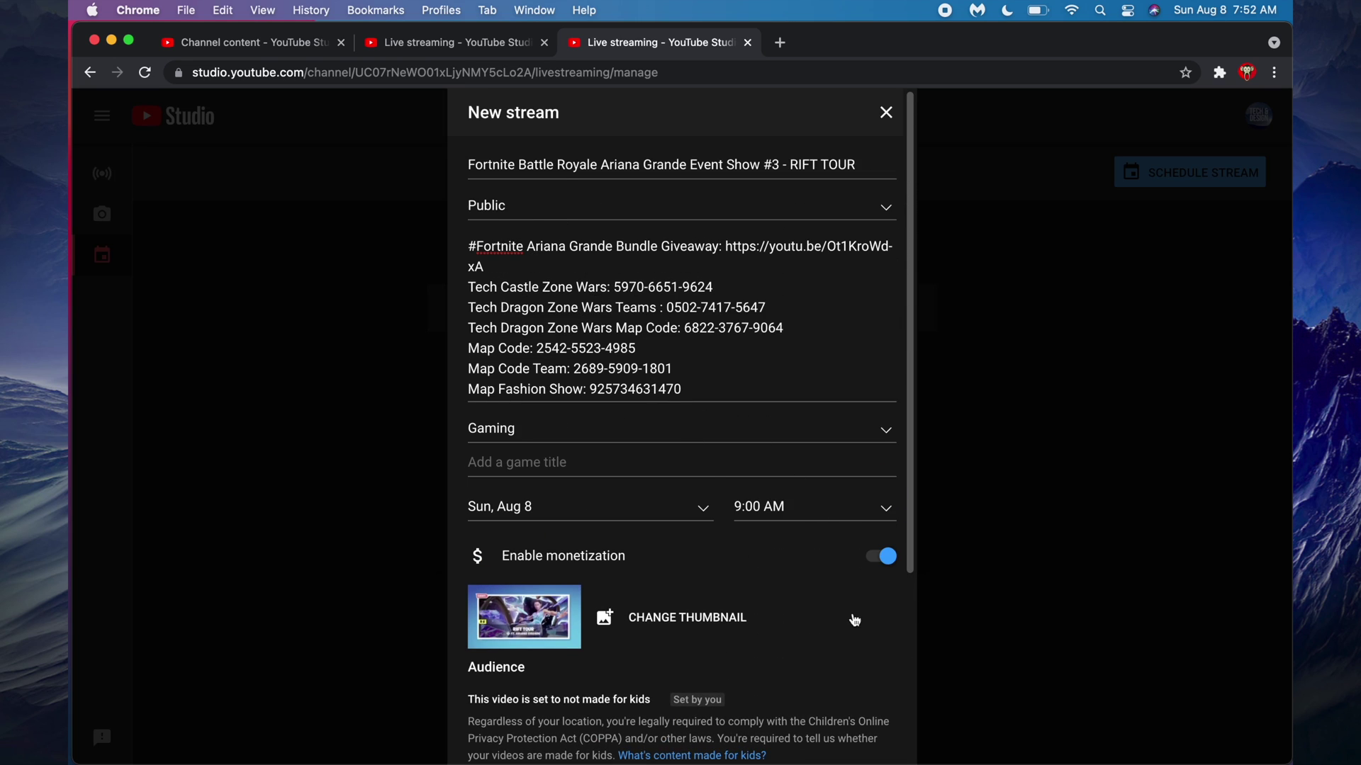
scroll(857, 635, down, 5)
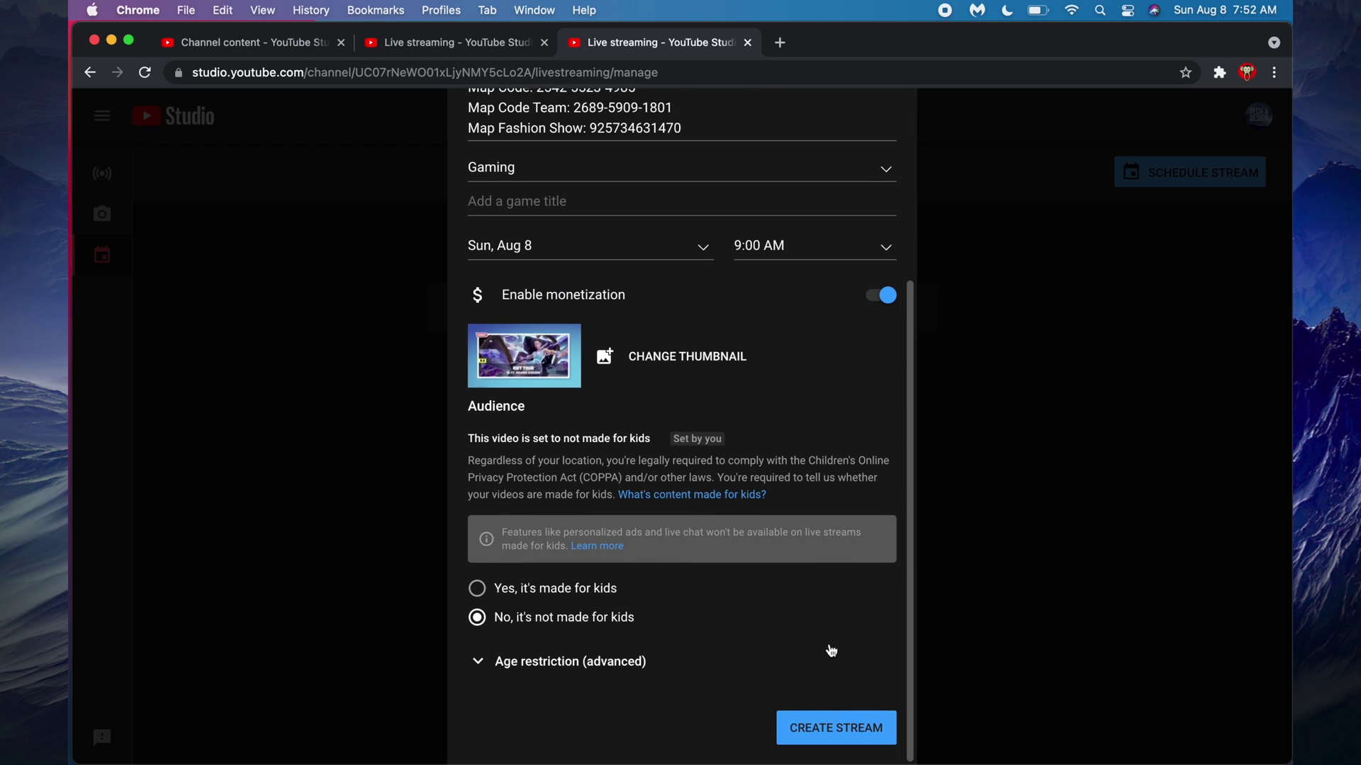
Create the scheduled stream and view it in the channel's Live content list
click(836, 729)
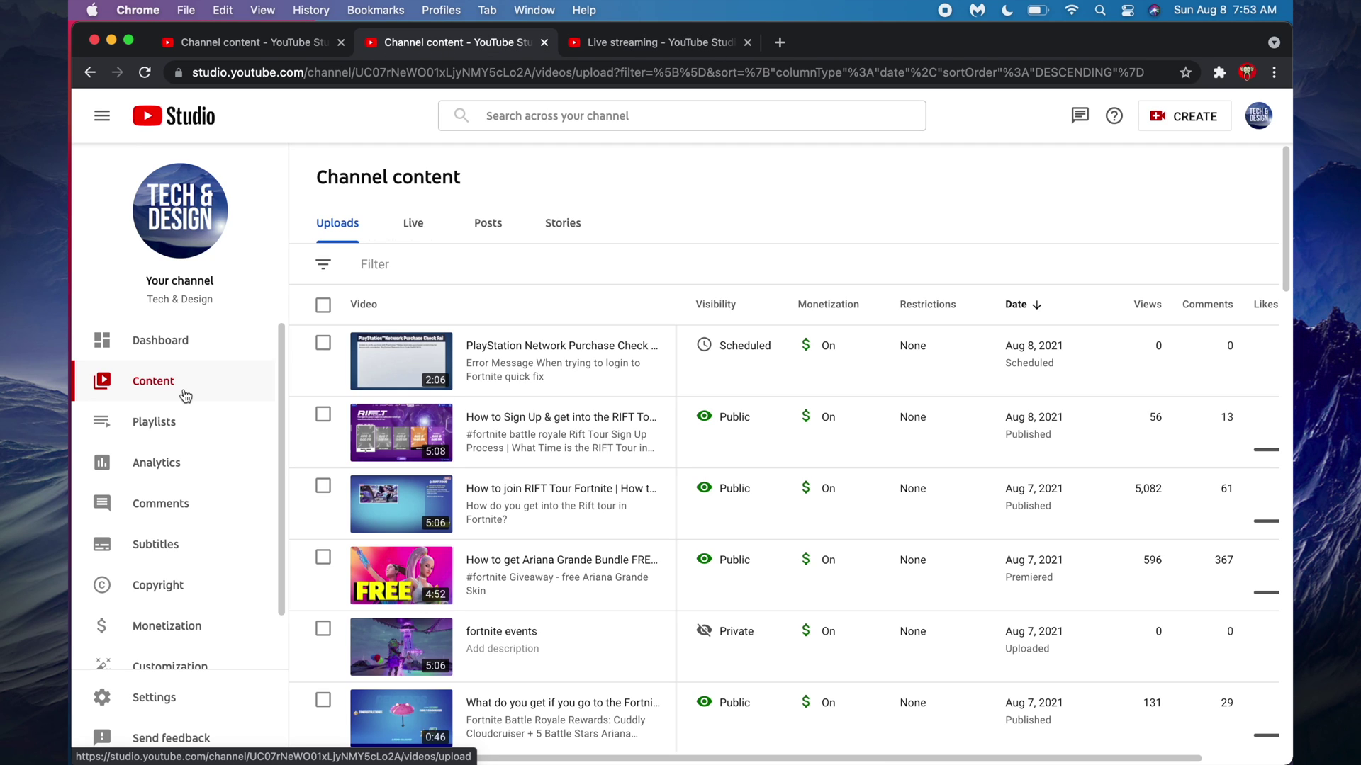
click(417, 224)
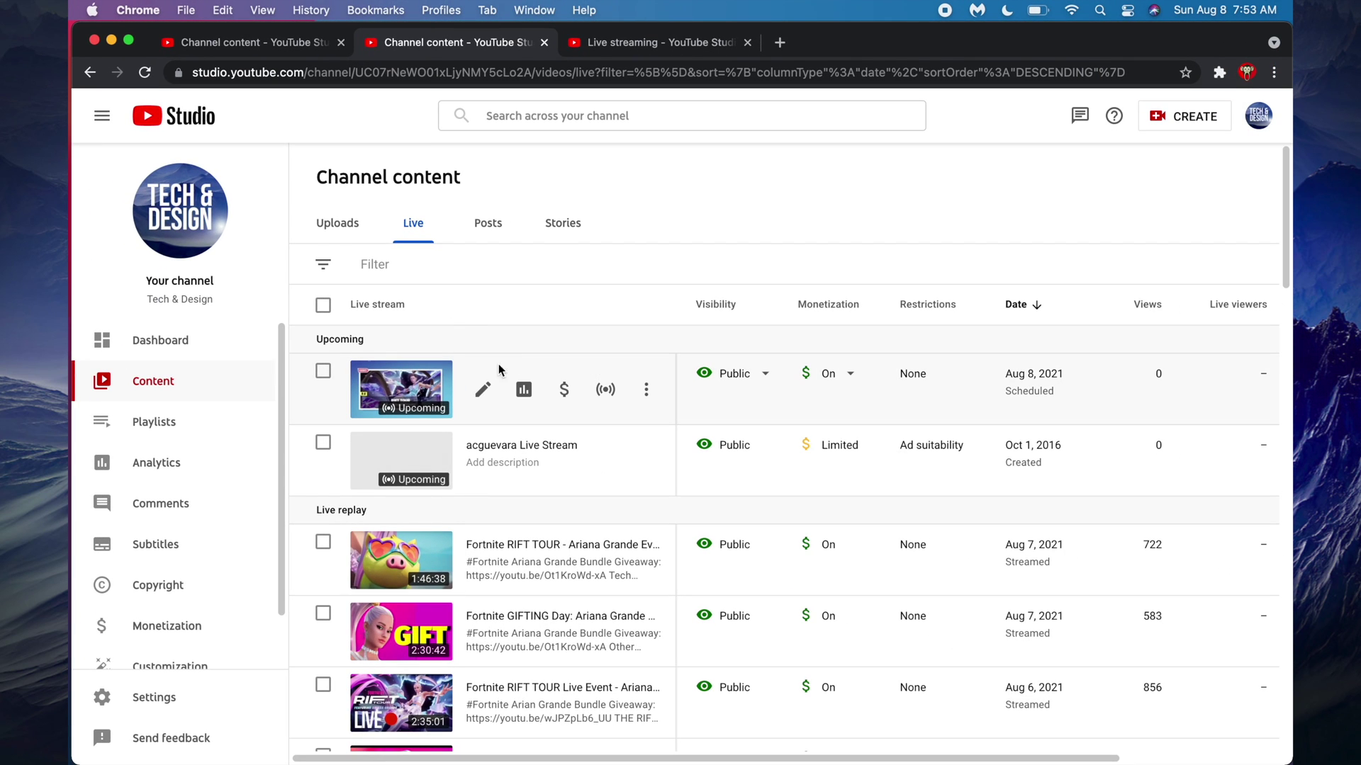
mouse_move(423, 395)
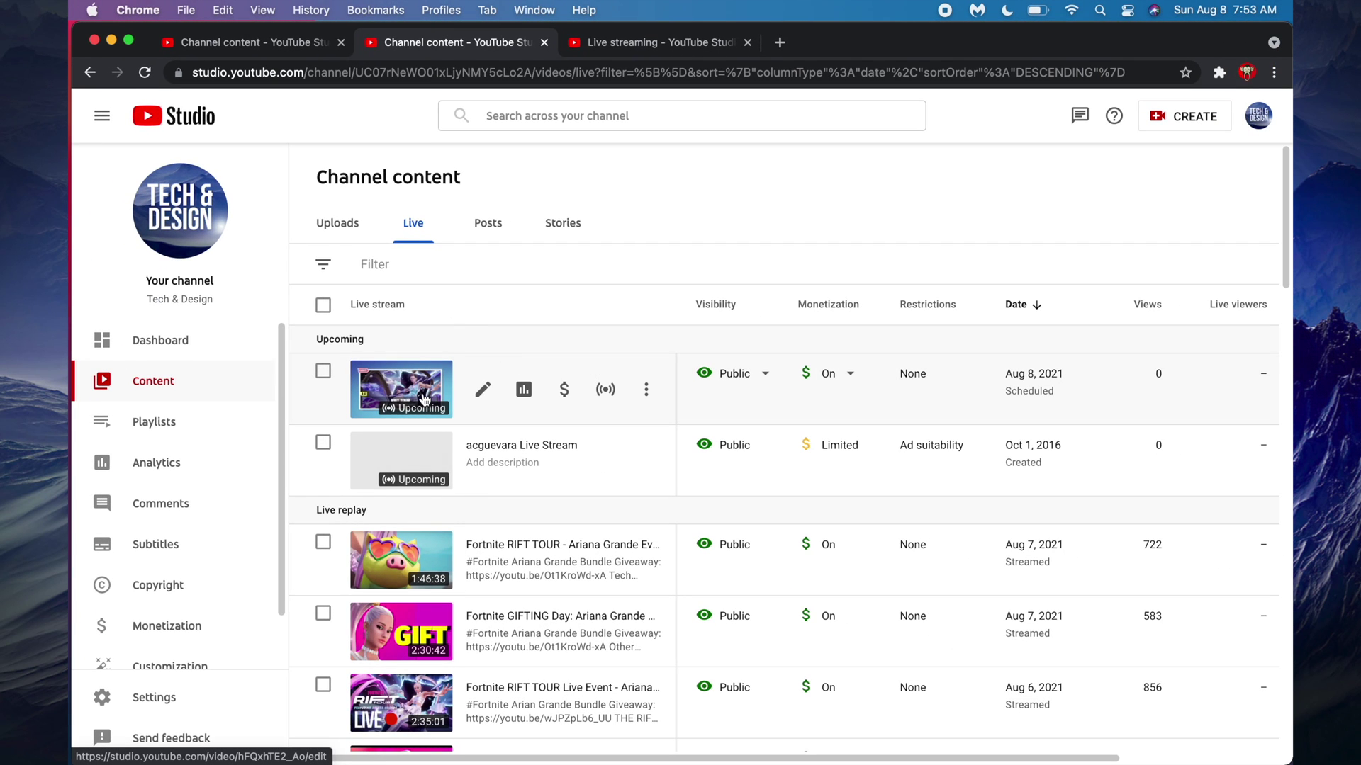
Check the watch page showing 'Live in 65 minutes', then return to the live control room
click(419, 392)
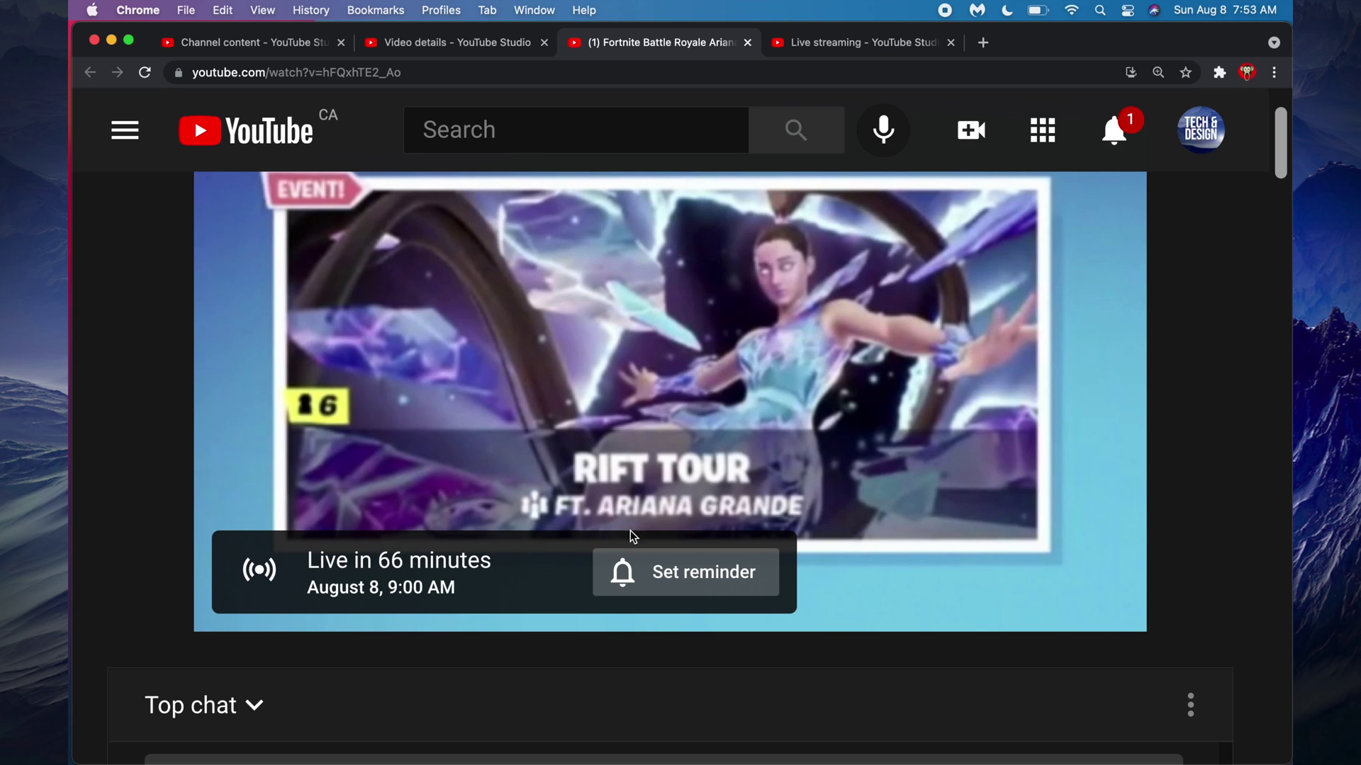
scroll(748, 530, down, 3)
scroll(747, 531, down, 2)
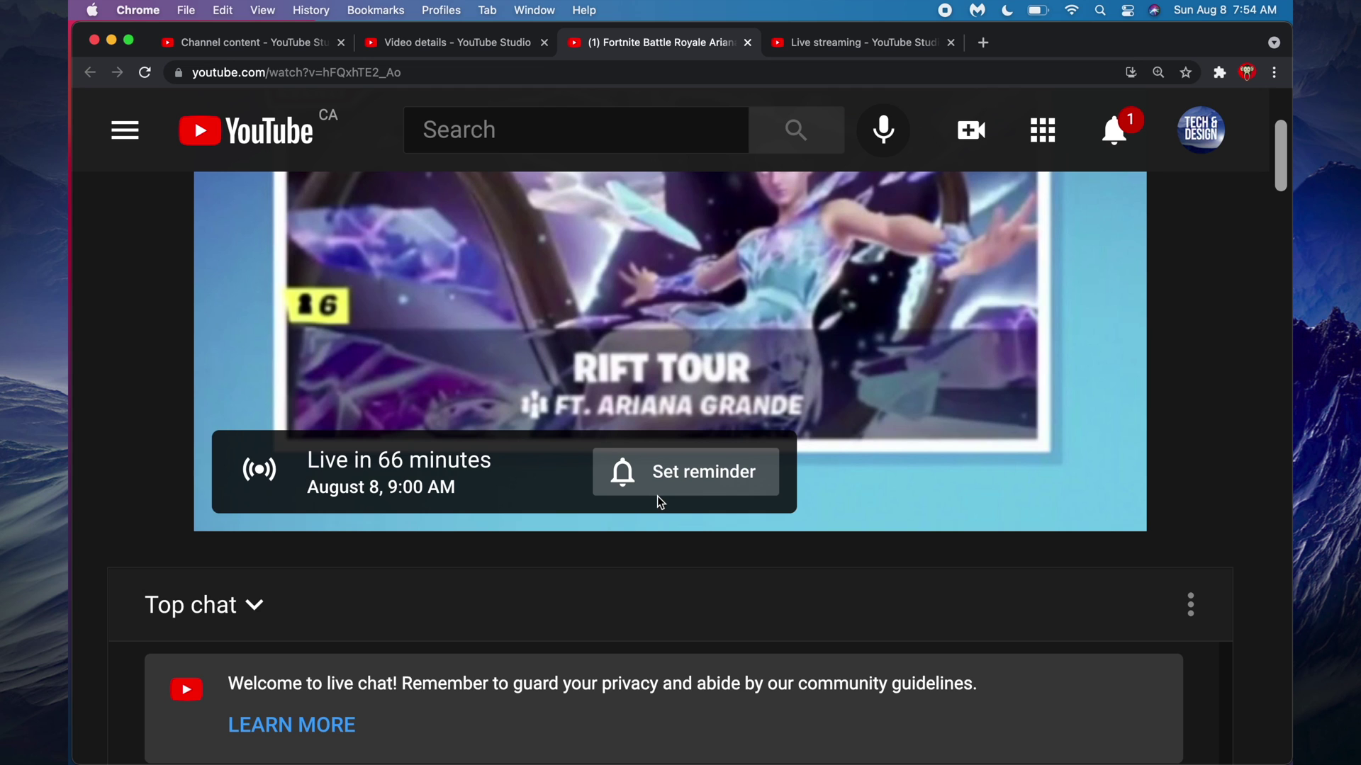
scroll(658, 502, down, 2)
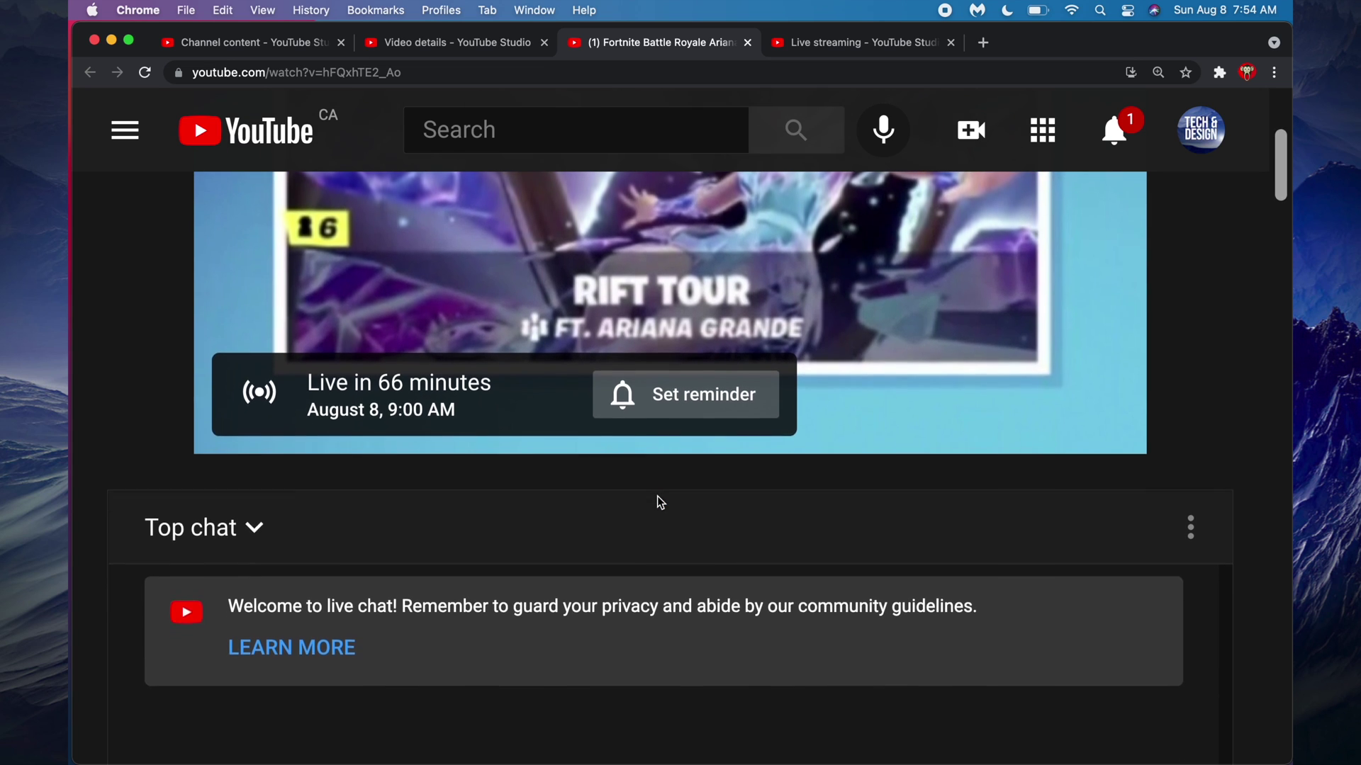
scroll(657, 502, up, 3)
scroll(657, 503, up, 5)
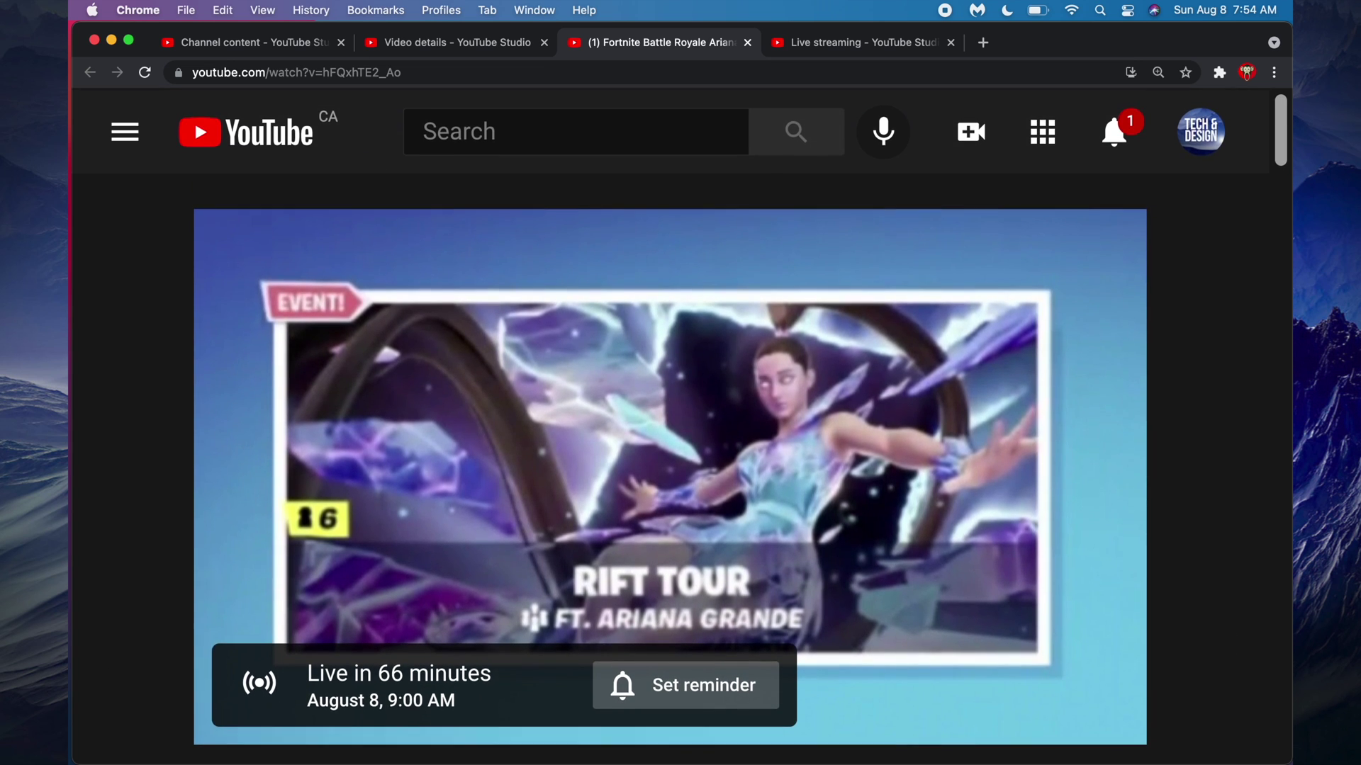
scroll(658, 503, down, 4)
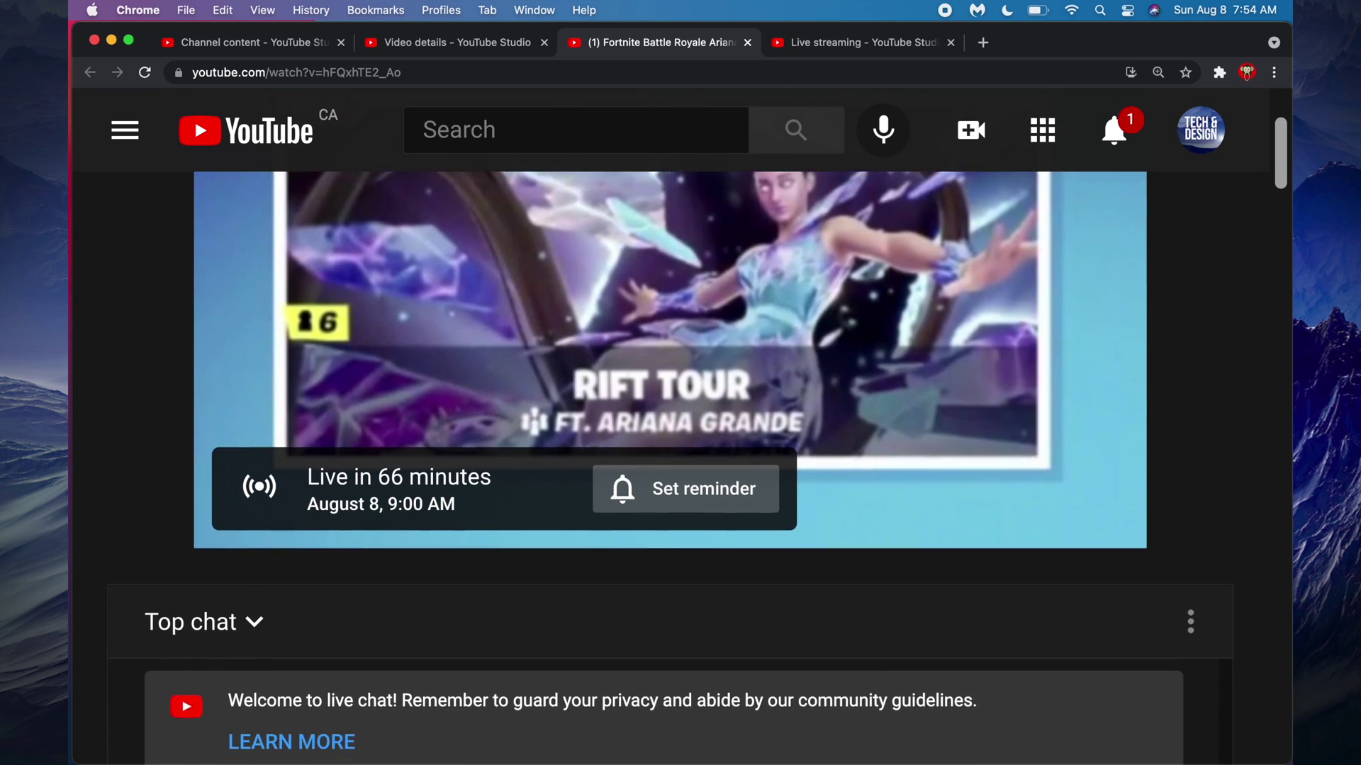
scroll(621, 417, up, 5)
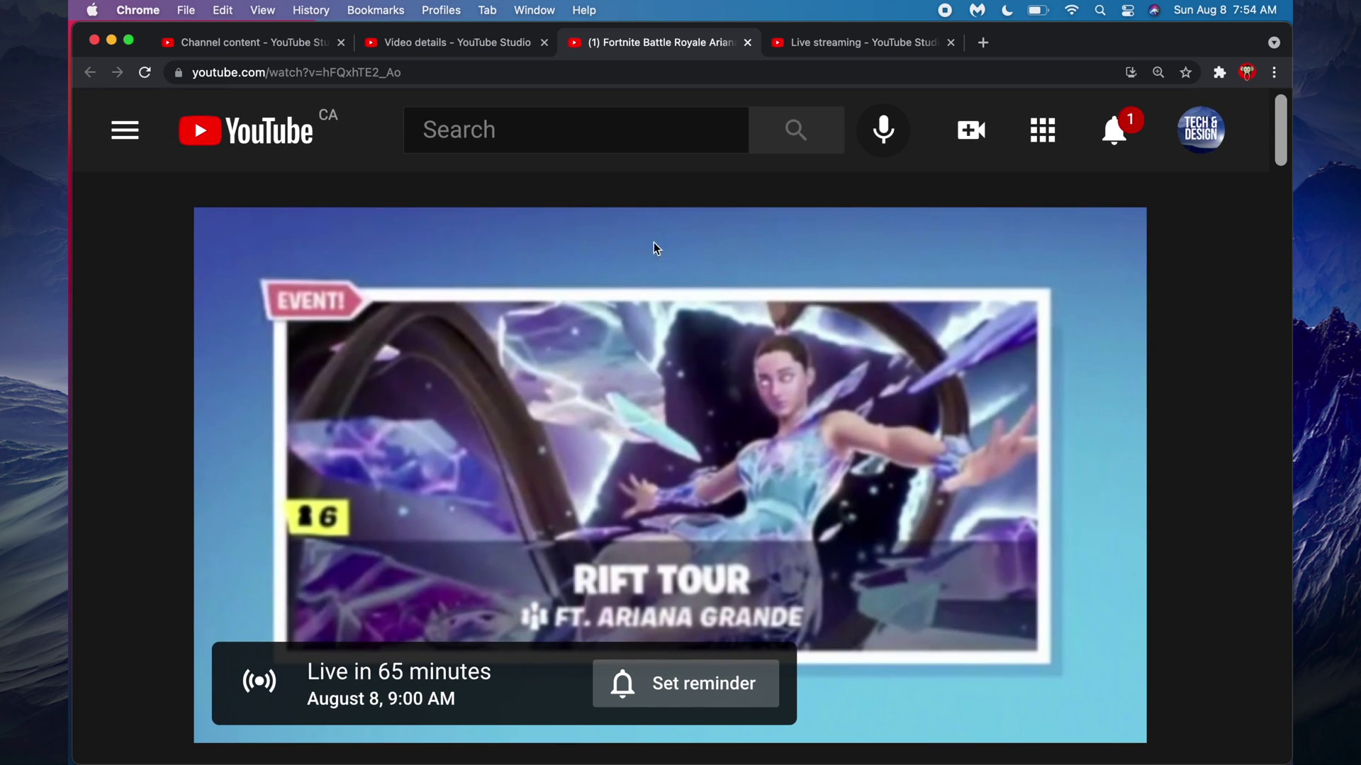
click(861, 42)
click(838, 46)
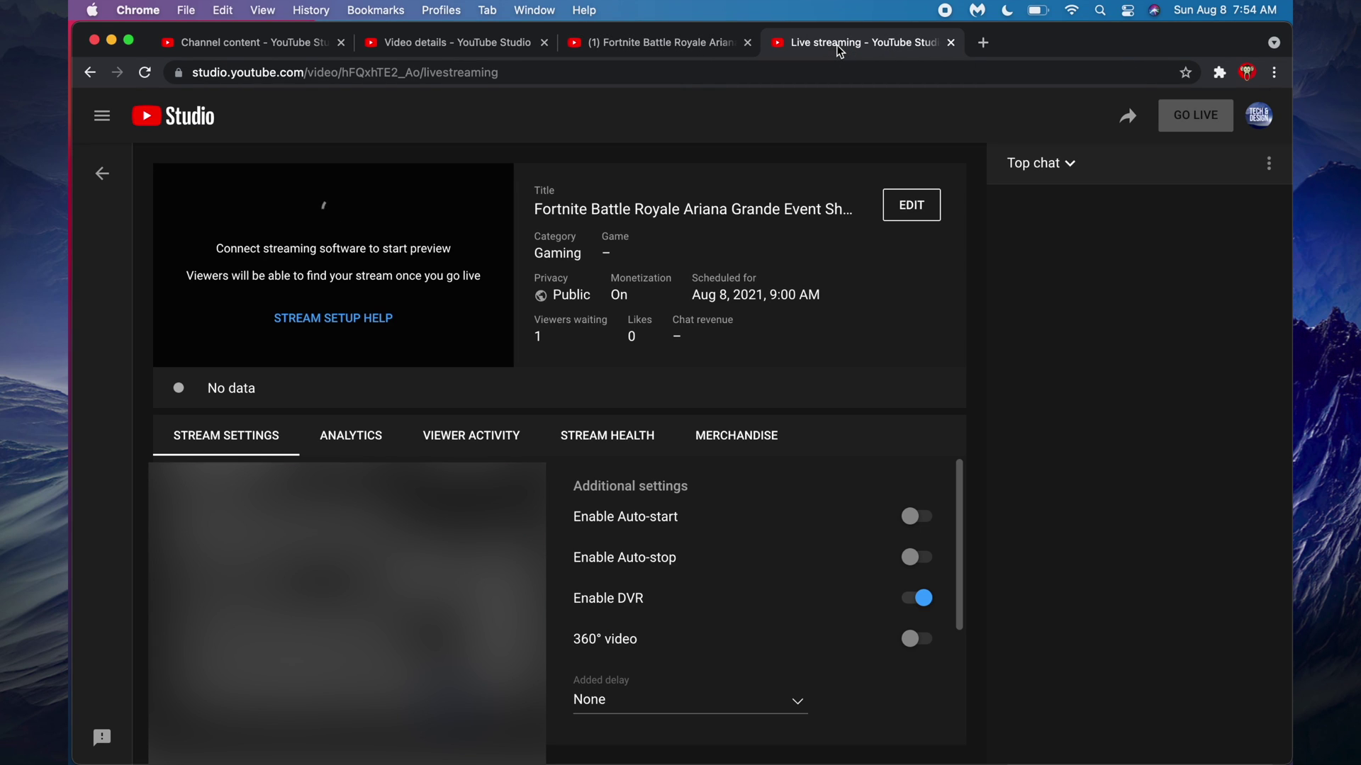